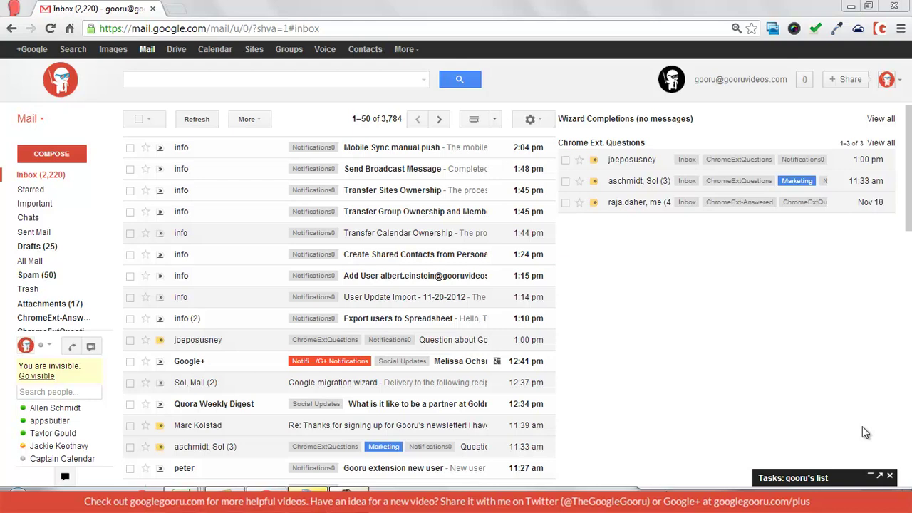
Search for messages under 1 MB with attachments from one sender and open the single match.
{"action": "key", "text": "slash"}
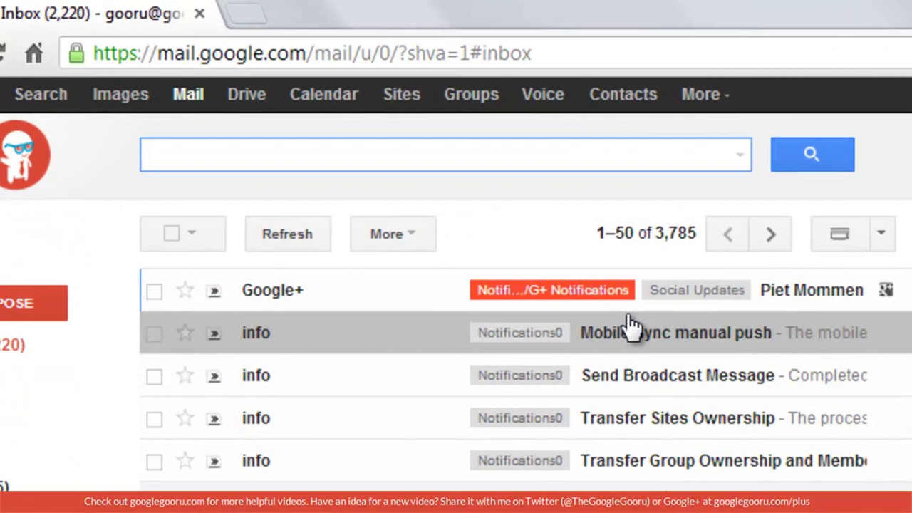
{"action": "type", "text": "smaller:1"}
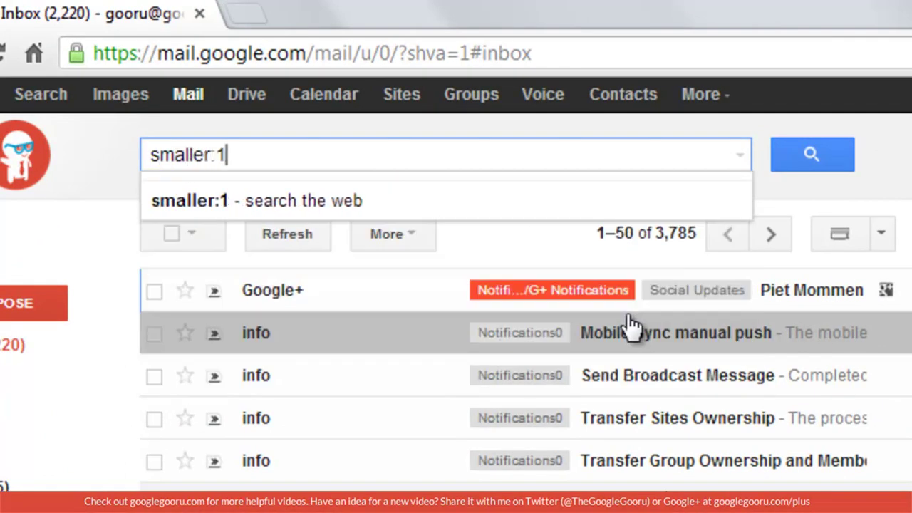
{"action": "type", "text": "mb has:an"}
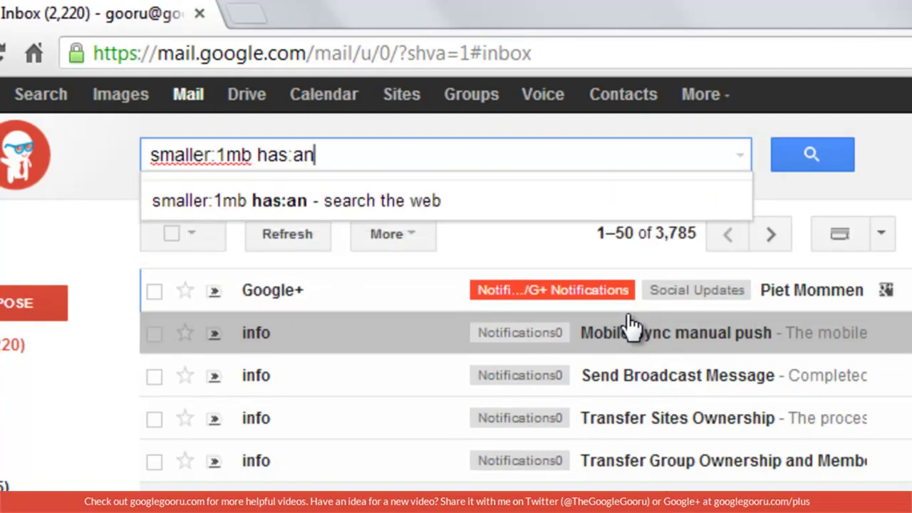
{"action": "key", "text": "BackSpace"}
{"action": "type", "text": "tta"}
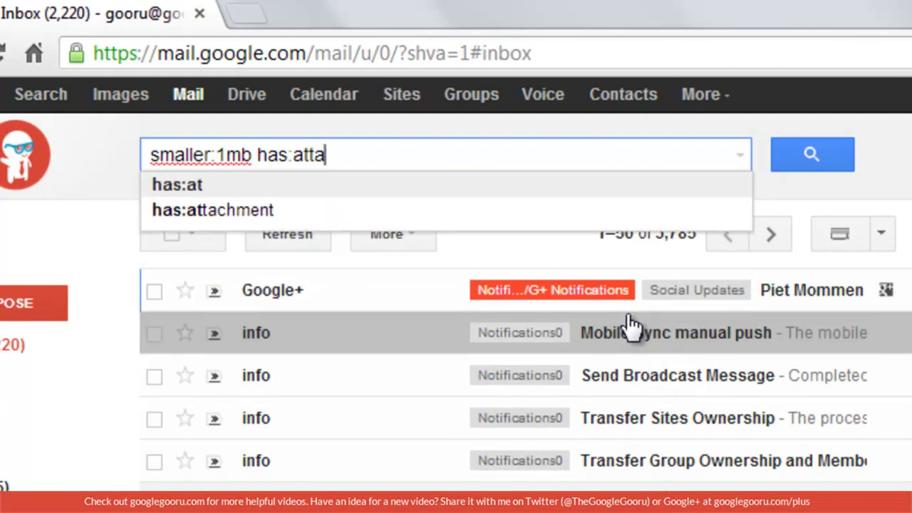
{"action": "type", "text": "chment from:ilea"}
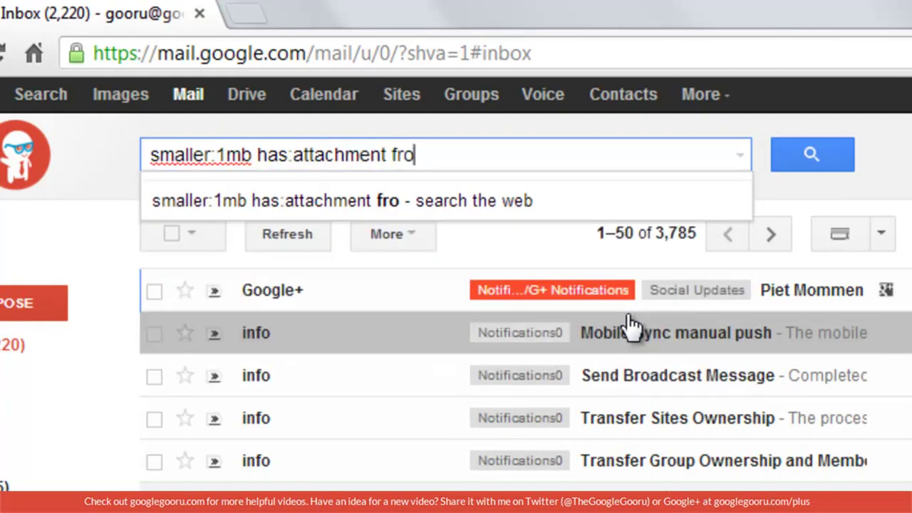
{"action": "type", "text": "ne"}
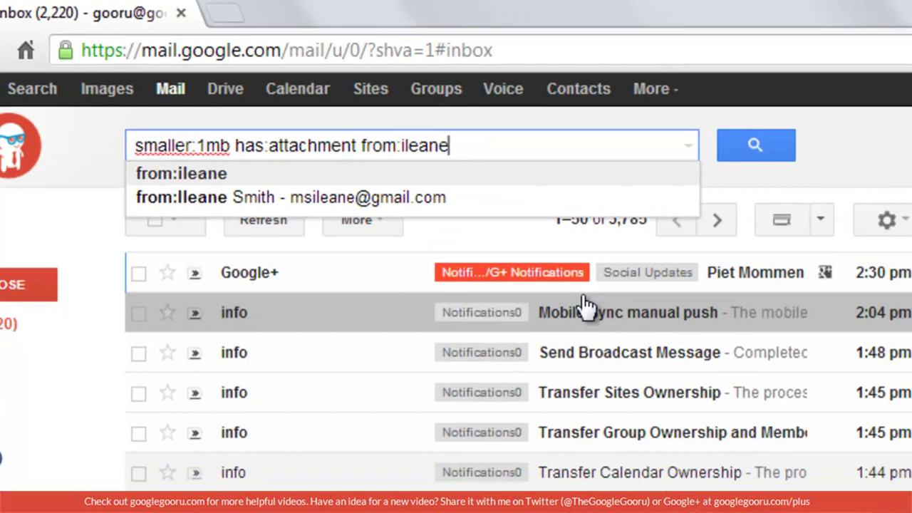
{"action": "key", "text": "Return"}
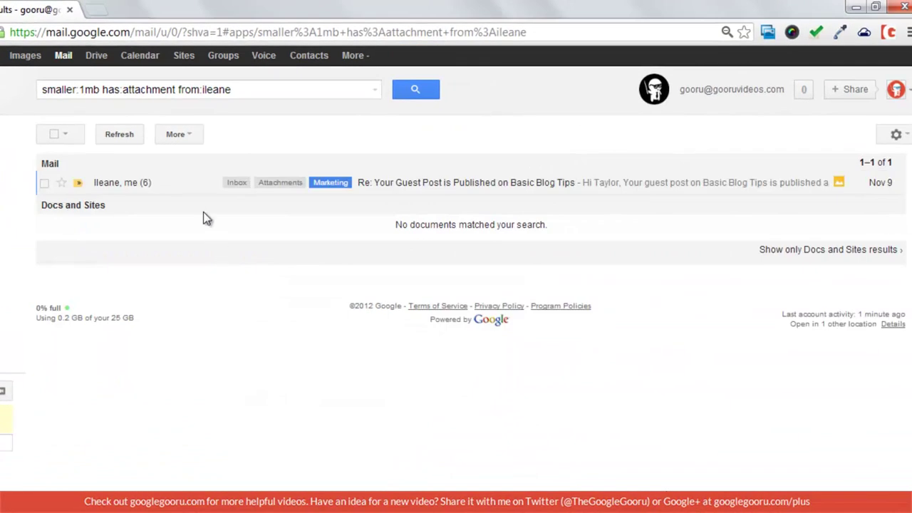
{"action": "left_click", "coordinate": [198, 191]}
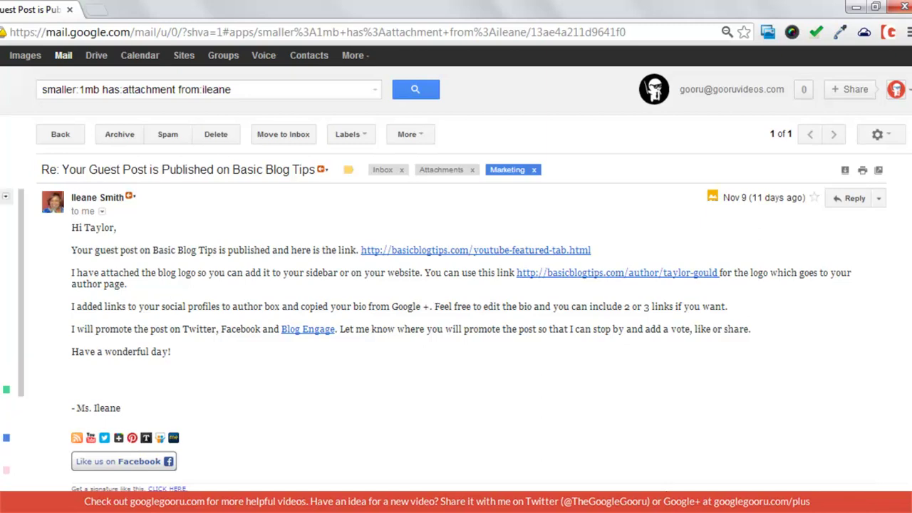
{"action": "left_click", "coordinate": [191, 90]}
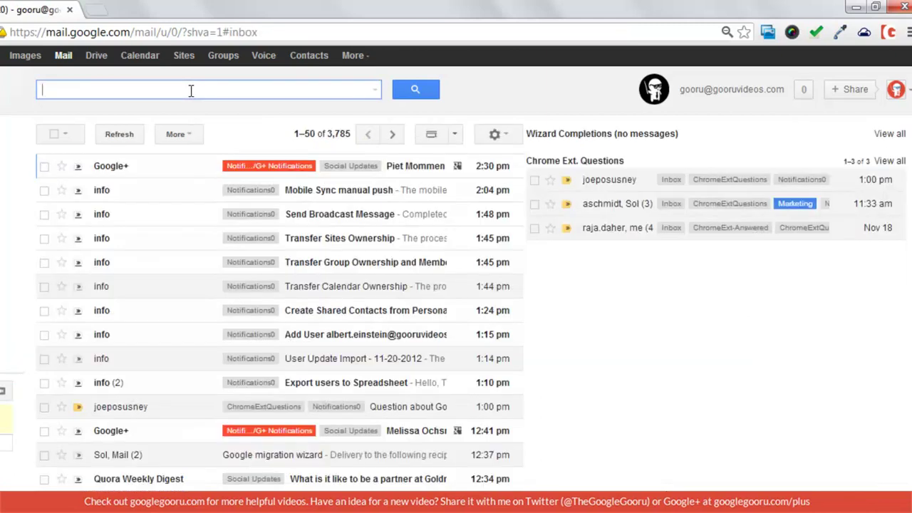
Search larger:3m and move all 12 matching messages to the Trash.
{"action": "type", "text": "larger:"}
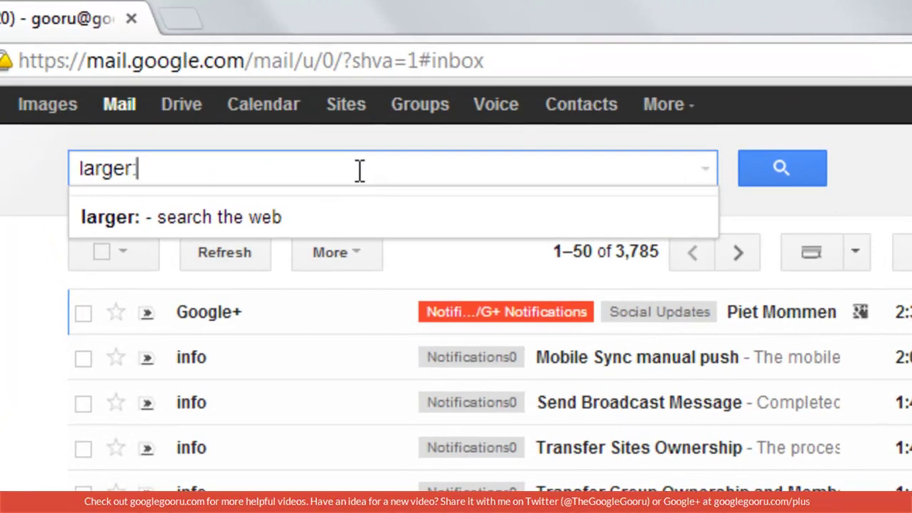
{"action": "type", "text": "3m"}
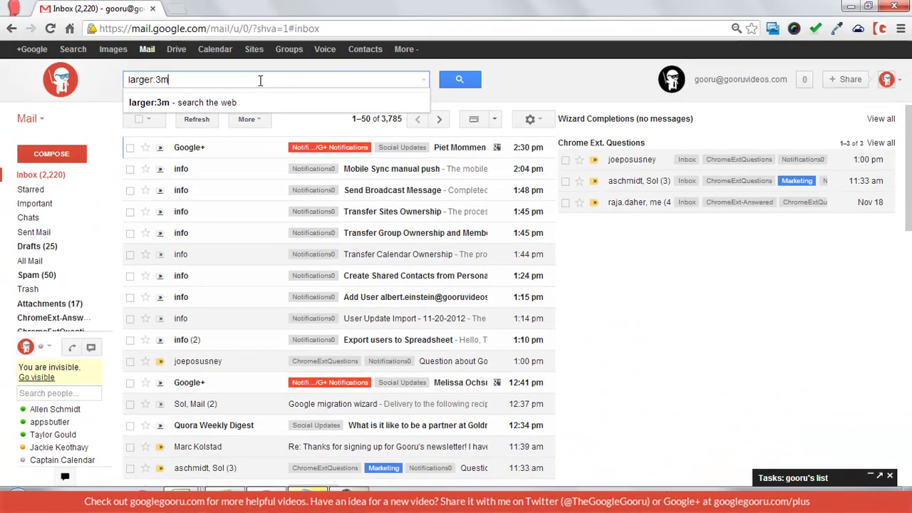
{"action": "key", "text": "Return"}
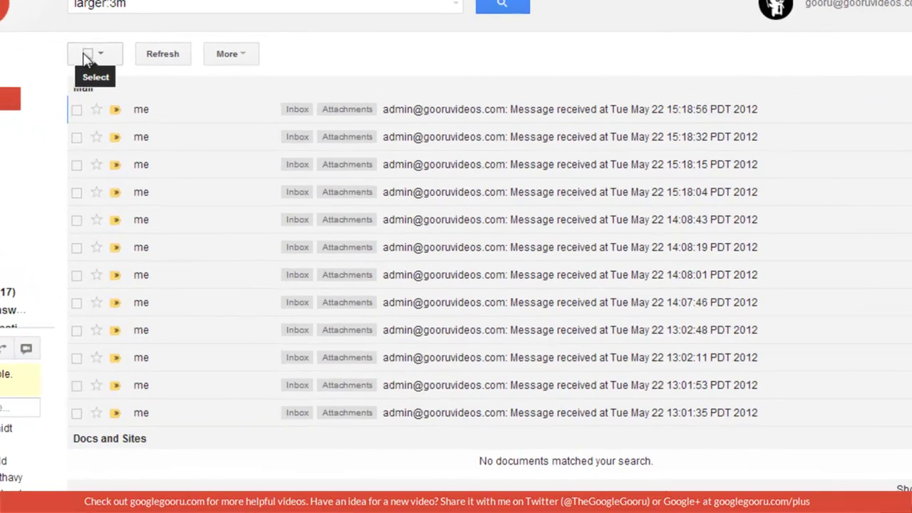
{"action": "left_click", "coordinate": [85, 57]}
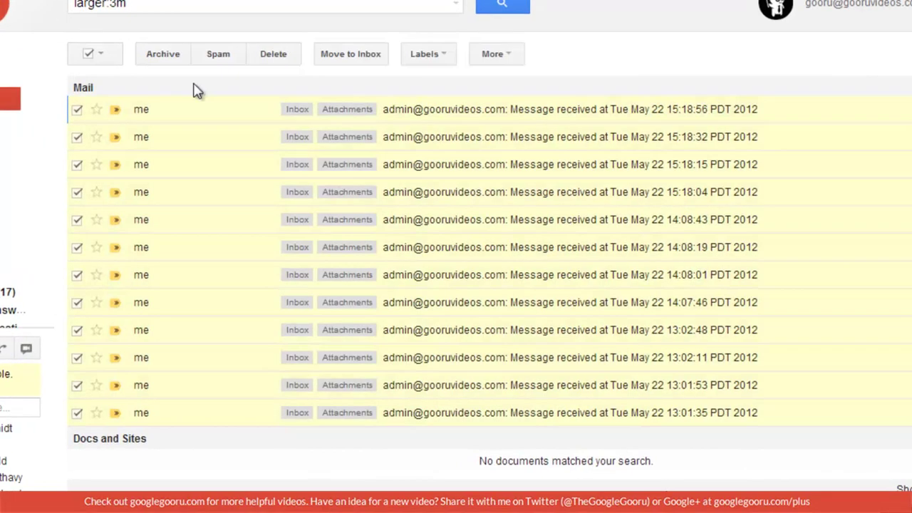
{"action": "left_click", "coordinate": [262, 62]}
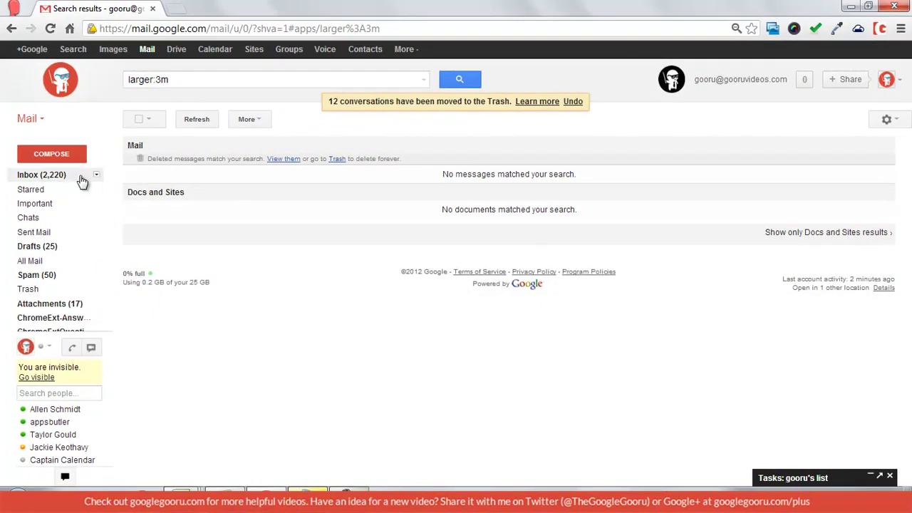
Replace the query with older_than:3m to list about 77 conversations dated August 20 and earlier.
{"action": "left_click", "coordinate": [202, 84]}
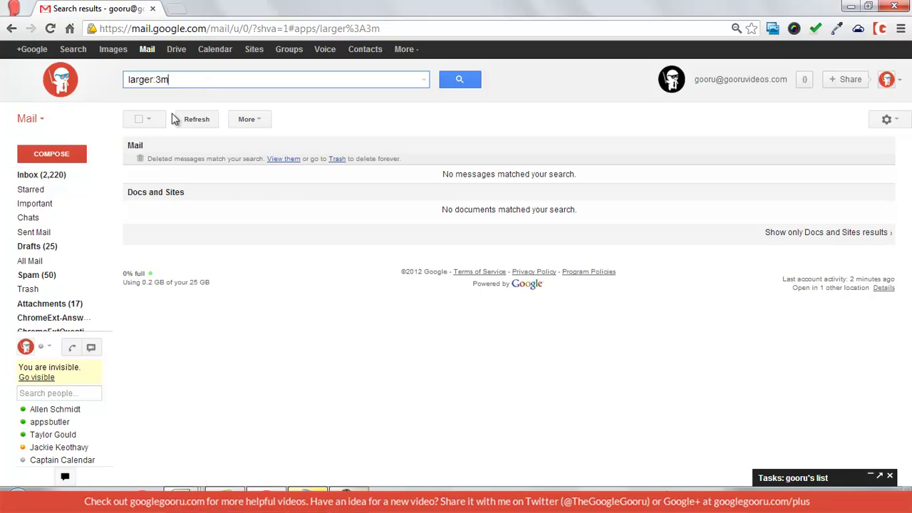
{"action": "triple_click", "coordinate": [204, 77]}
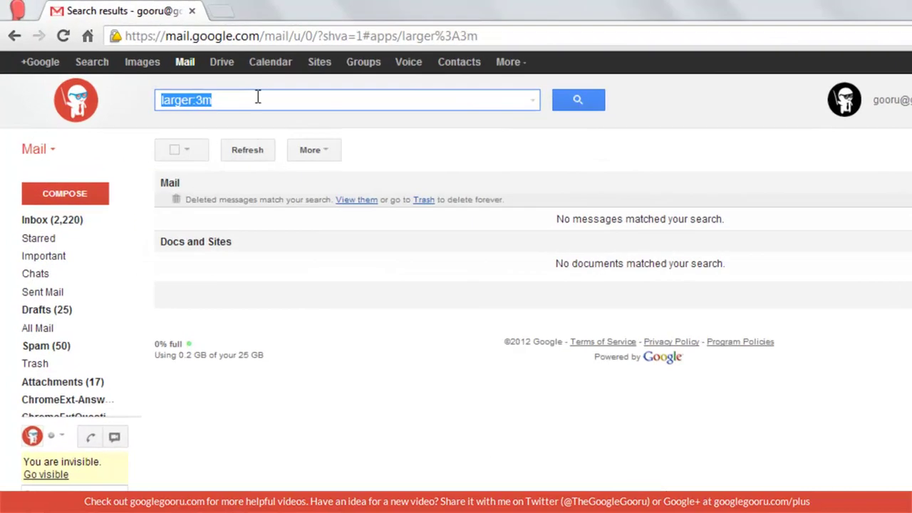
{"action": "type", "text": "ol"}
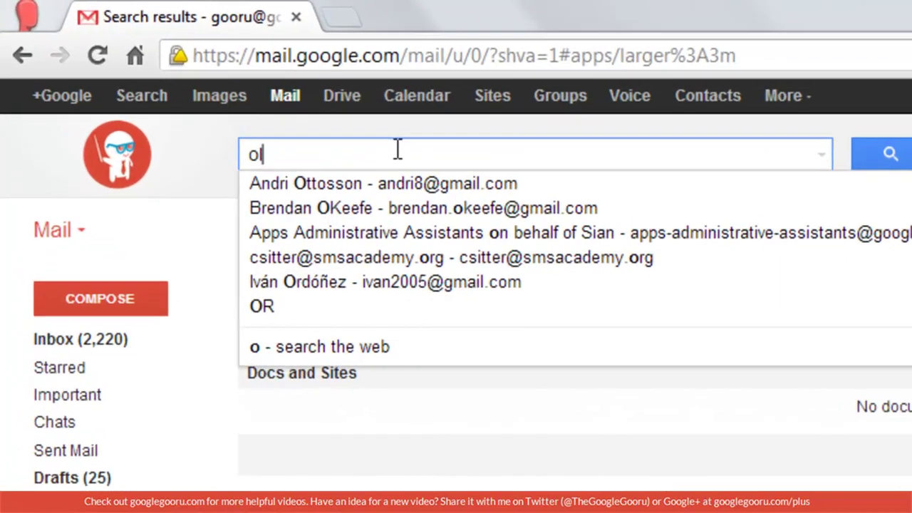
{"action": "type", "text": "der_than:"}
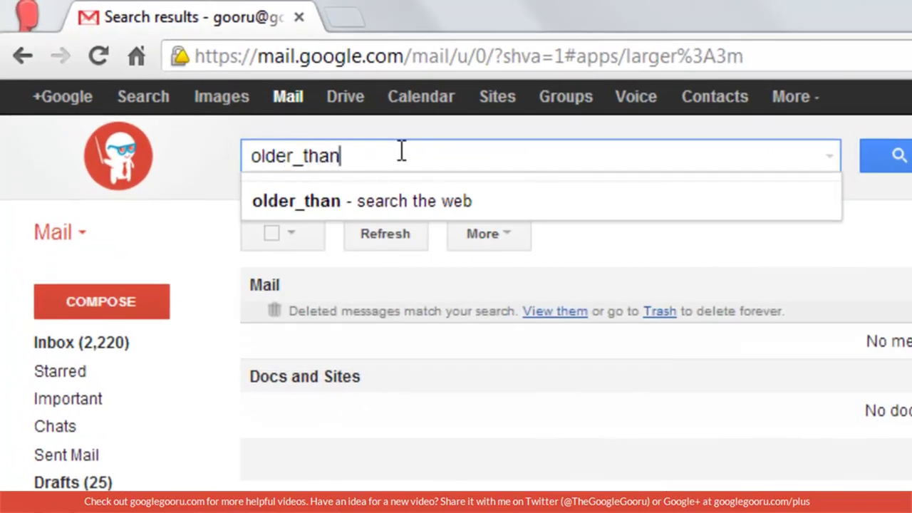
{"action": "type", "text": "3m"}
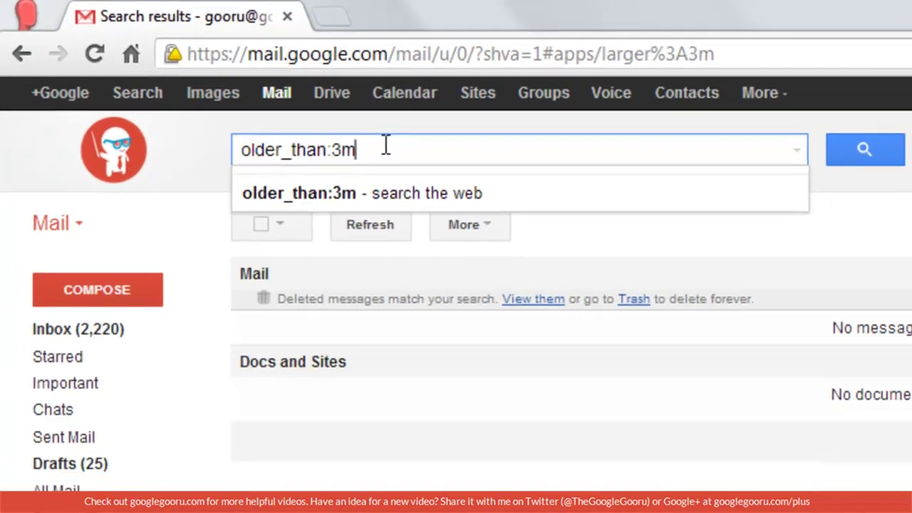
{"action": "key", "text": "Return"}
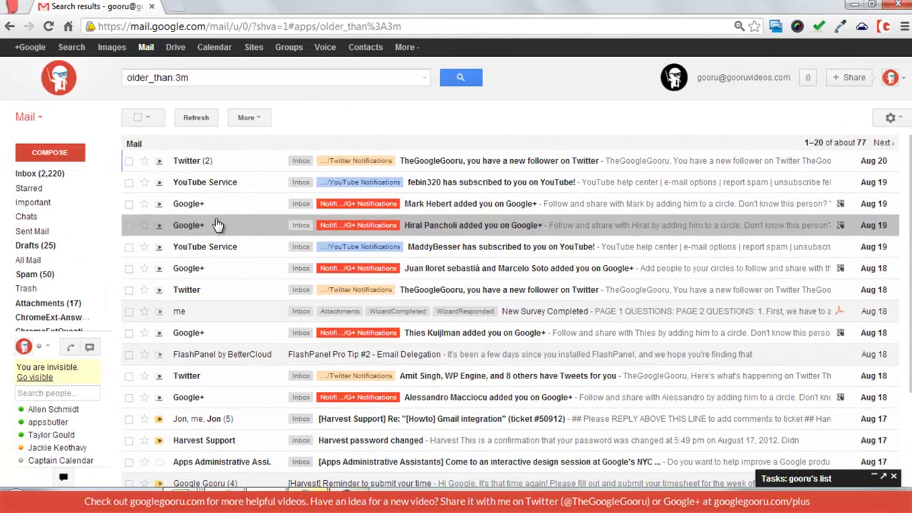
{"action": "scroll", "coordinate": [204, 190], "scroll_direction": "down", "scroll_amount": 3}
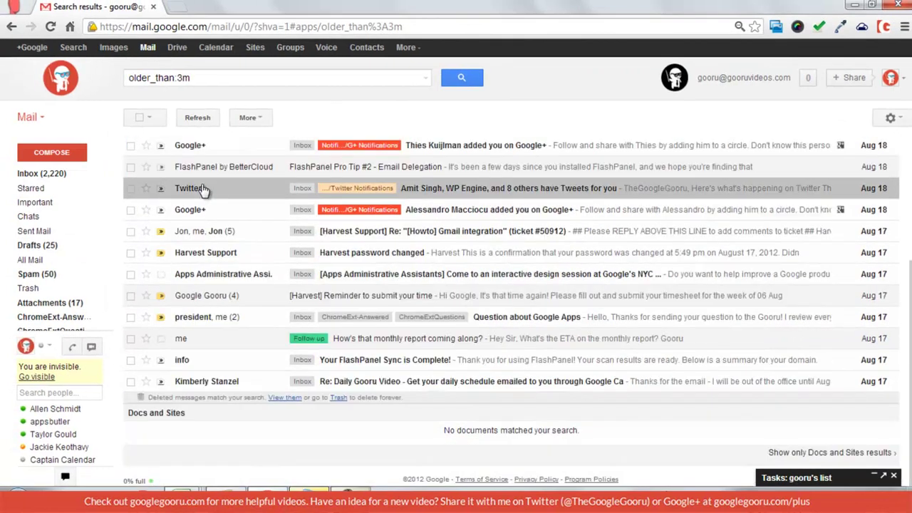
{"action": "scroll", "coordinate": [203, 191], "scroll_direction": "up", "scroll_amount": 3}
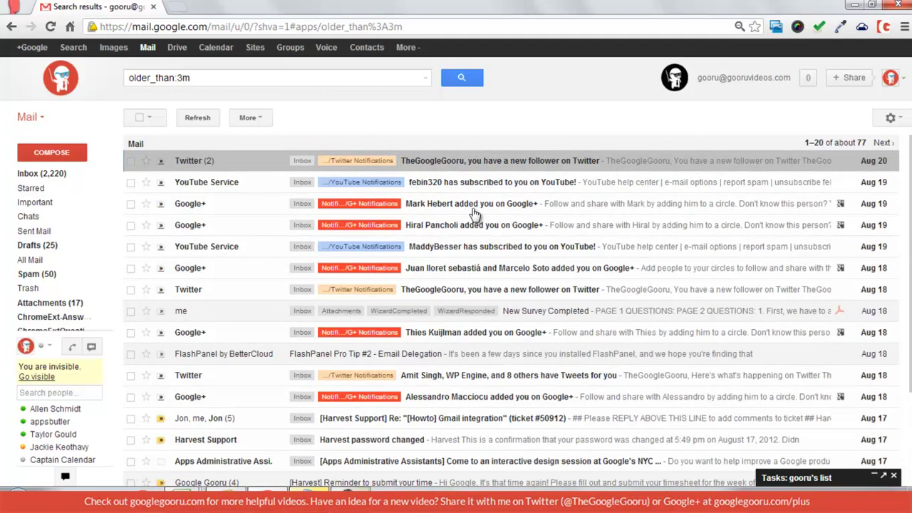
Replace the query with newer_than:3d to show about 82 conversations from the last three days.
{"action": "triple_click", "coordinate": [250, 76]}
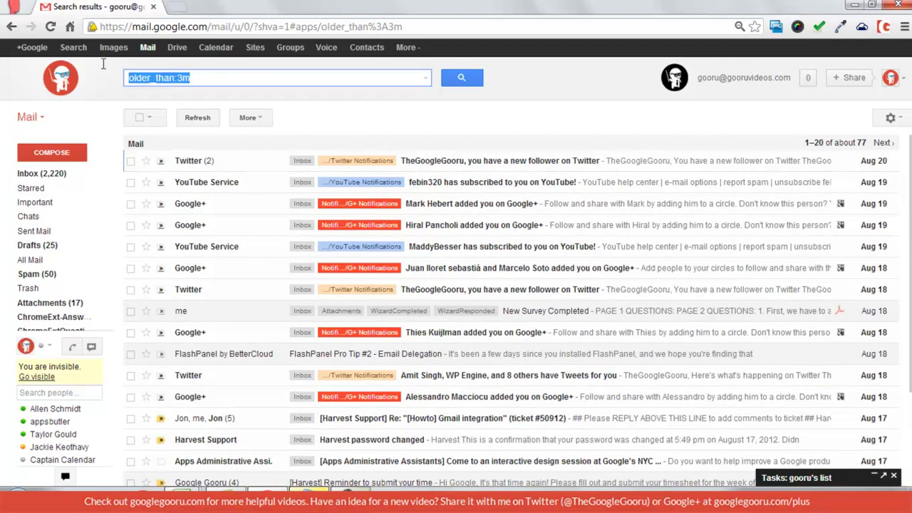
{"action": "type", "text": "newer_than"}
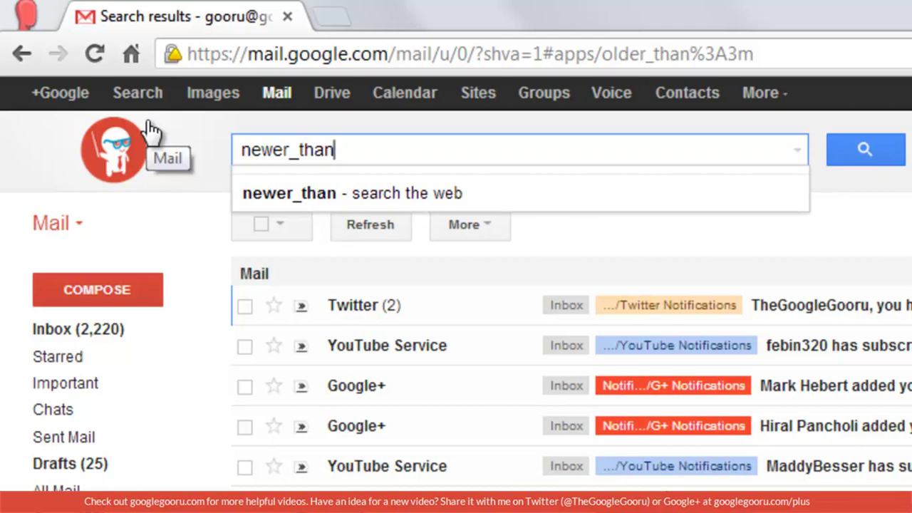
{"action": "type", "text": "'"}
{"action": "key", "text": "BackSpace"}
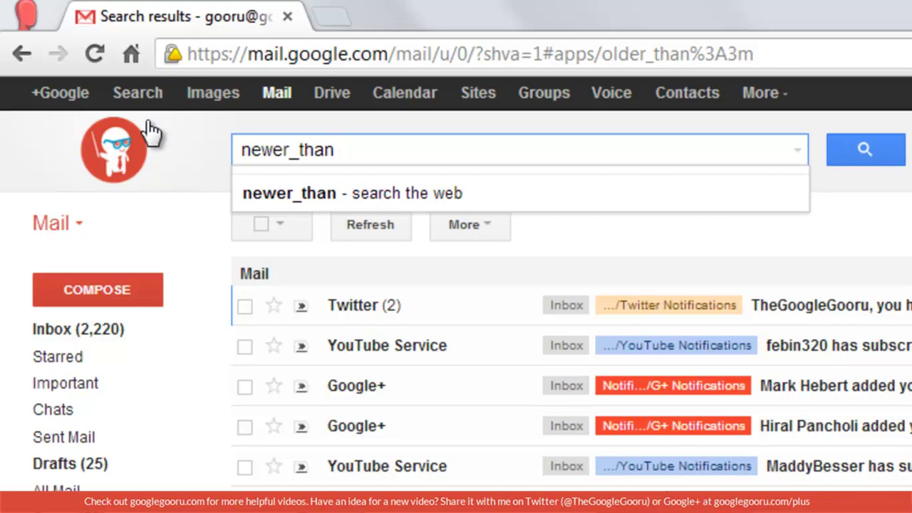
{"action": "type", "text": ":3d"}
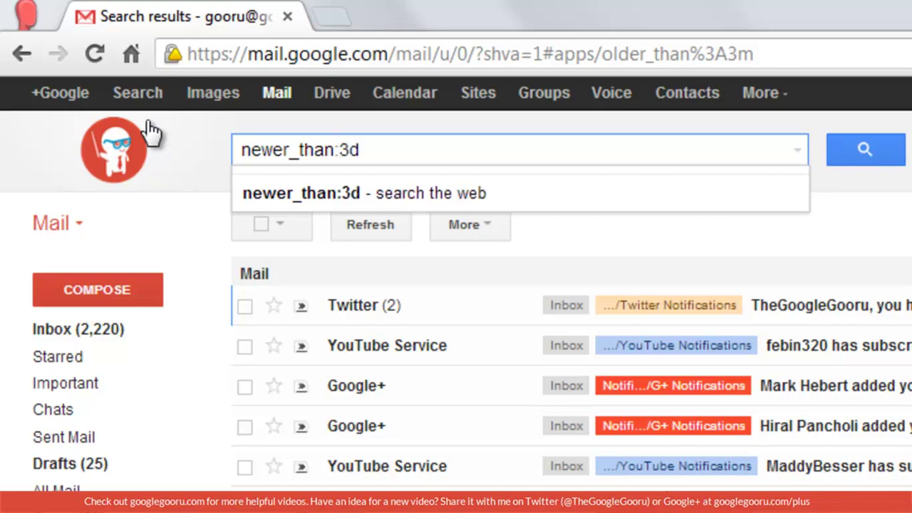
{"action": "key", "text": "Return"}
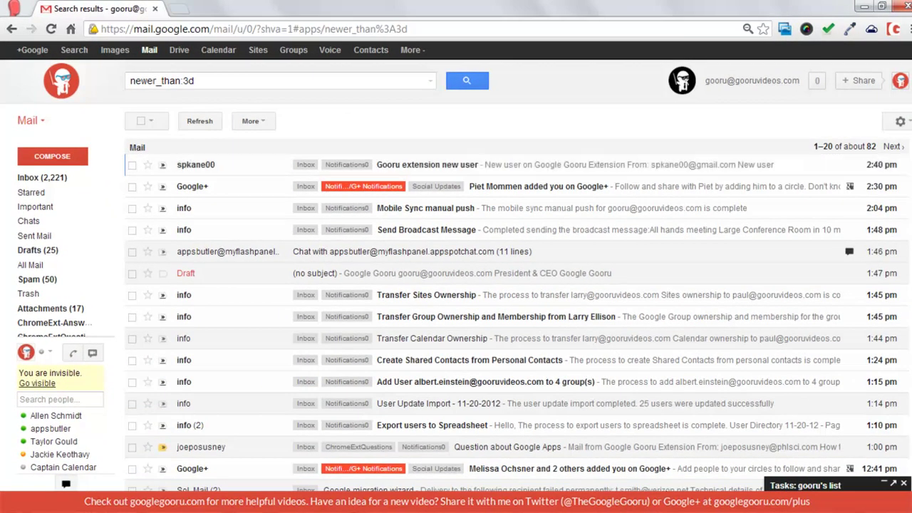
{"action": "scroll", "coordinate": [456, 299], "scroll_direction": "down", "scroll_amount": 3}
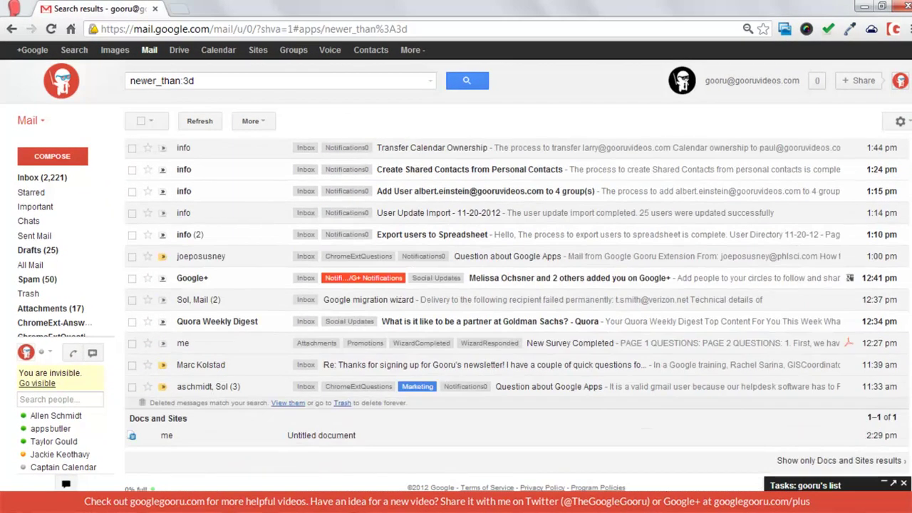
{"action": "scroll", "coordinate": [899, 219], "scroll_direction": "up", "scroll_amount": 3}
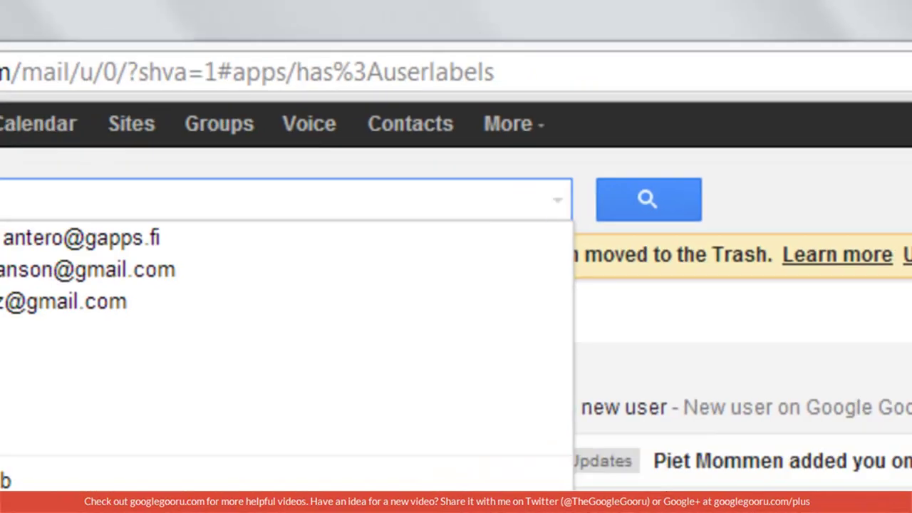
Search has:userlabels to list the roughly 78 conversations carrying user labels.
{"action": "type", "text": "has:user"}
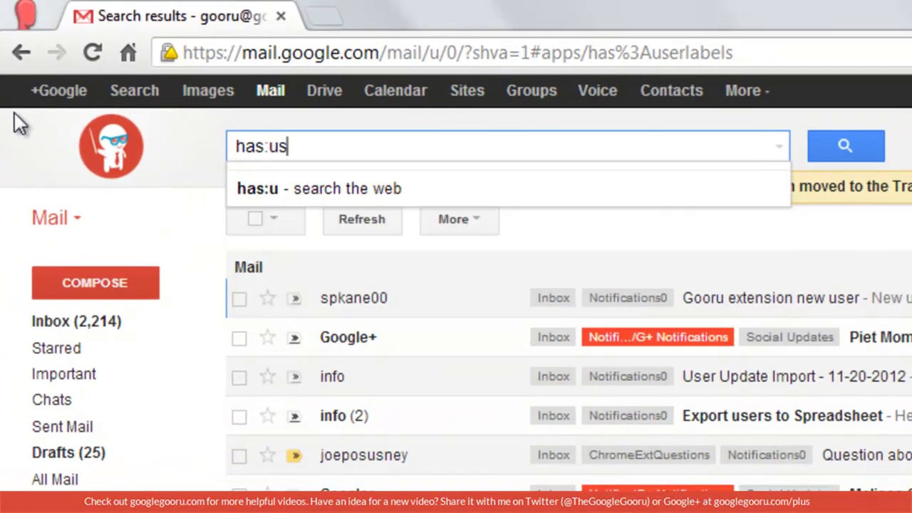
{"action": "type", "text": "labels"}
{"action": "key", "text": "Return"}
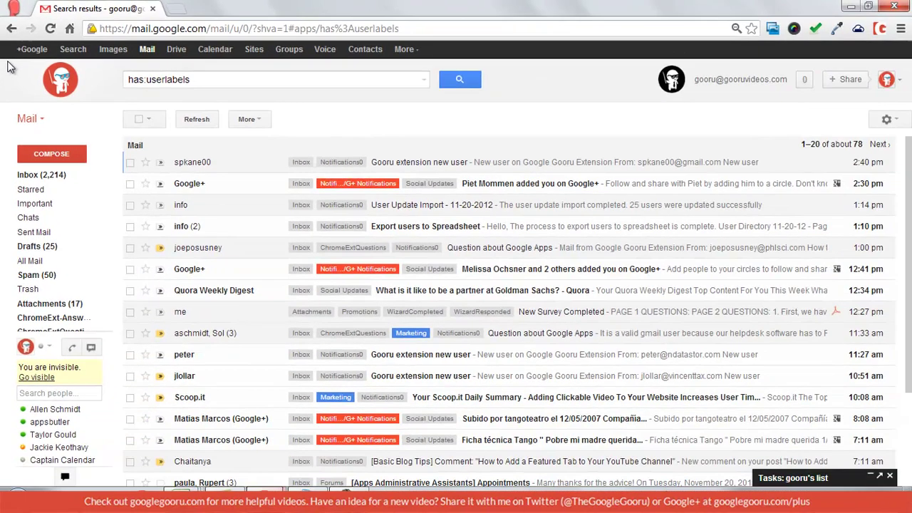
Search has:nouserlabels, then apply the ChromeExt-Answered label to the newsletter reply message.
{"action": "triple_click", "coordinate": [396, 139]}
{"action": "type", "text": "has"}
{"action": "type", "text": ":"}
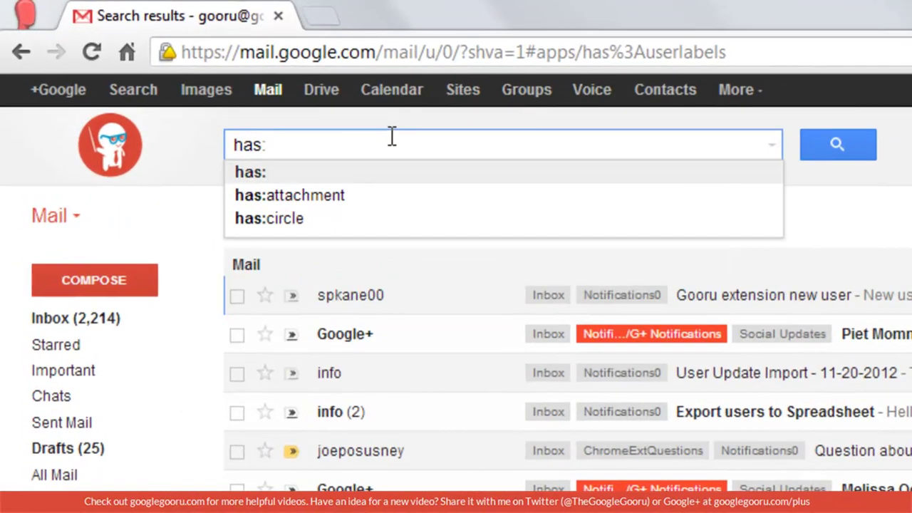
{"action": "type", "text": "nouserlabels"}
{"action": "key", "text": "Return"}
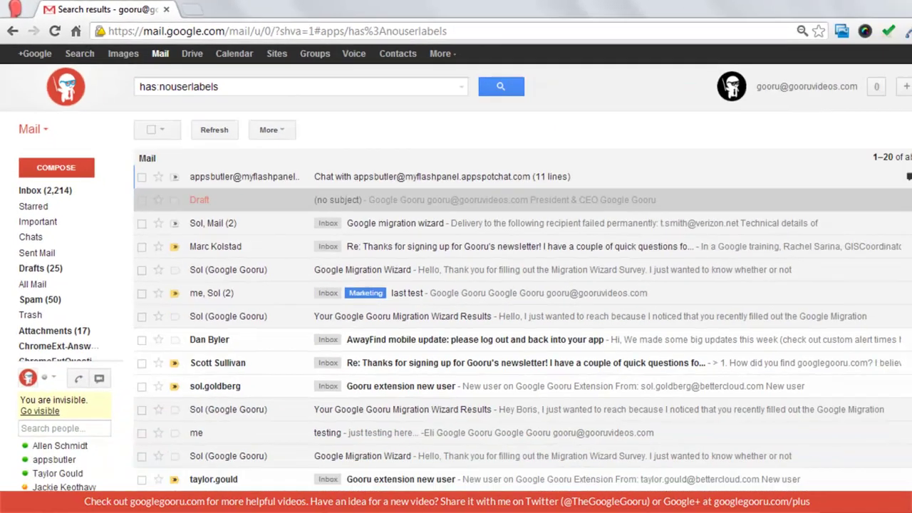
{"action": "scroll", "coordinate": [907, 226], "scroll_direction": "down", "scroll_amount": 1}
{"action": "scroll", "coordinate": [907, 226], "scroll_direction": "up", "scroll_amount": 1}
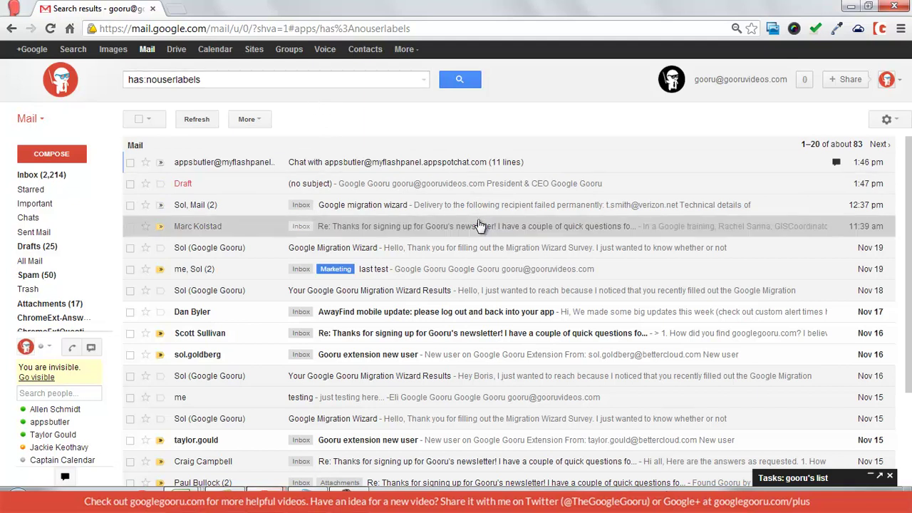
{"action": "left_click_drag", "start_coordinate": [51, 318], "coordinate": [281, 360]}
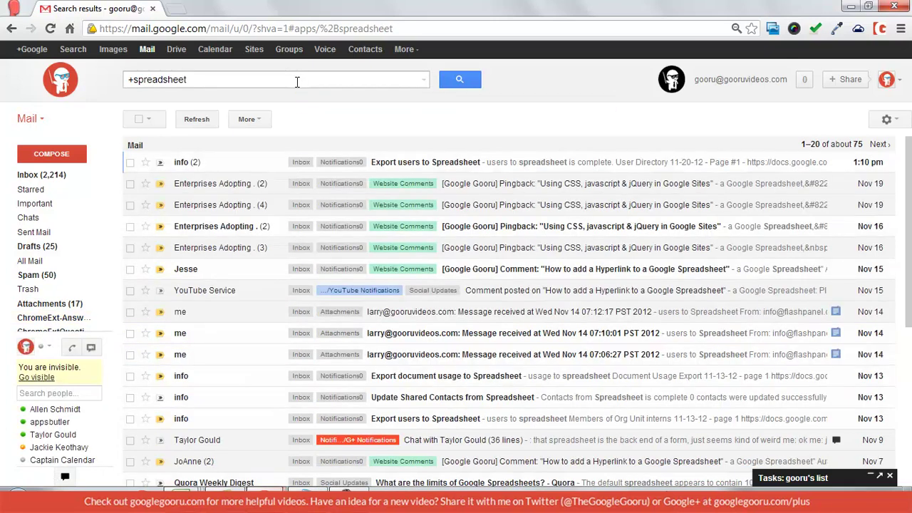